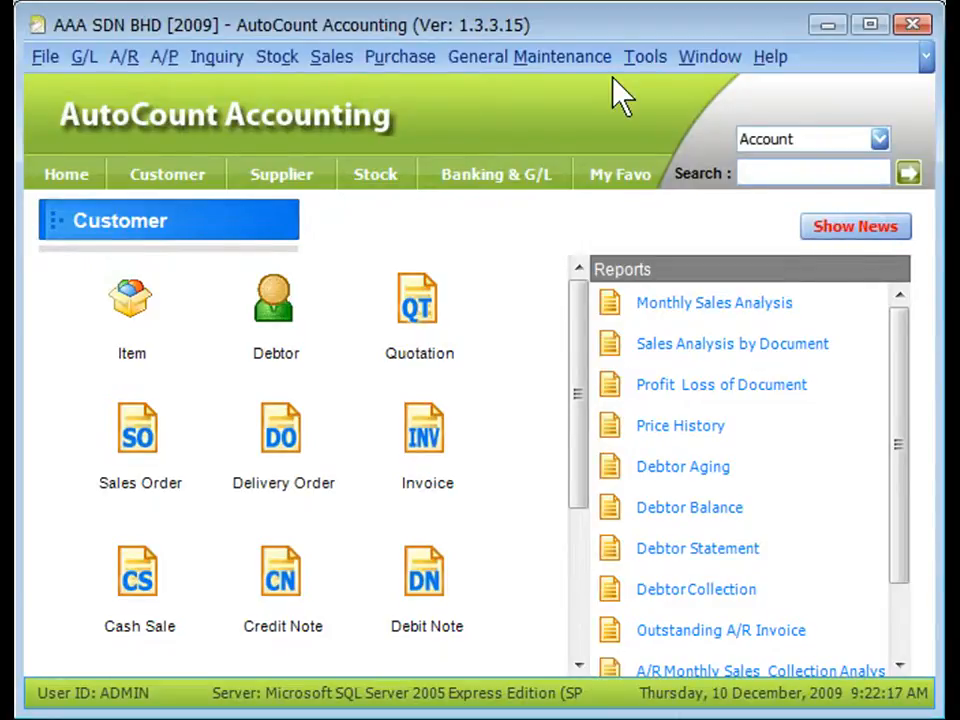
# Open fiscal year management and inspect the editable start date, end date and name of Fiscal Year 2009
pyautogui.click(643, 58)
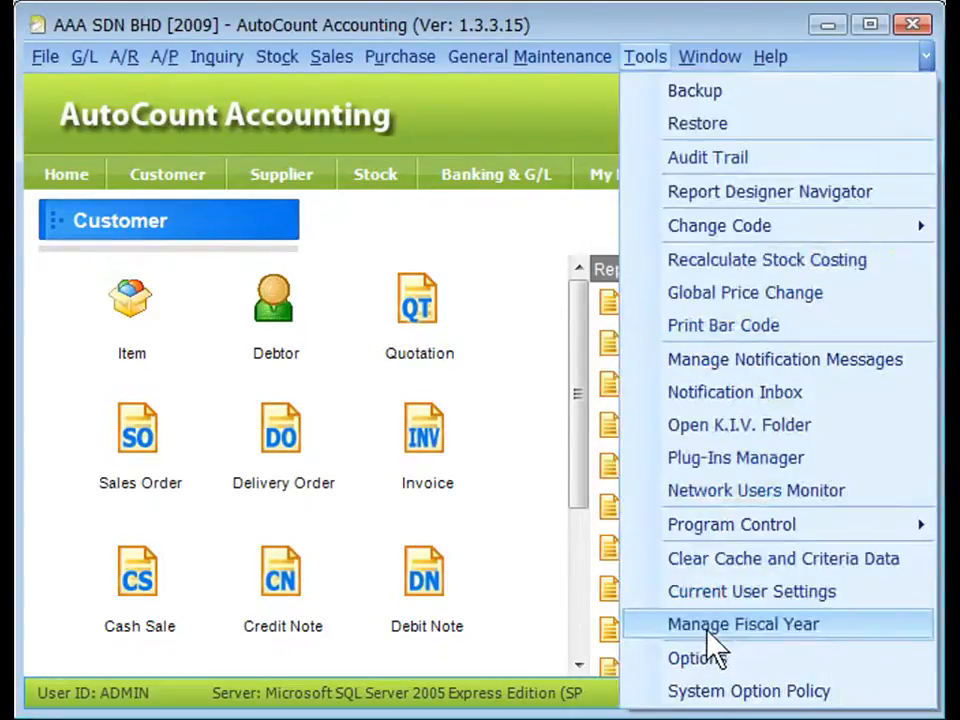
pyautogui.click(705, 628)
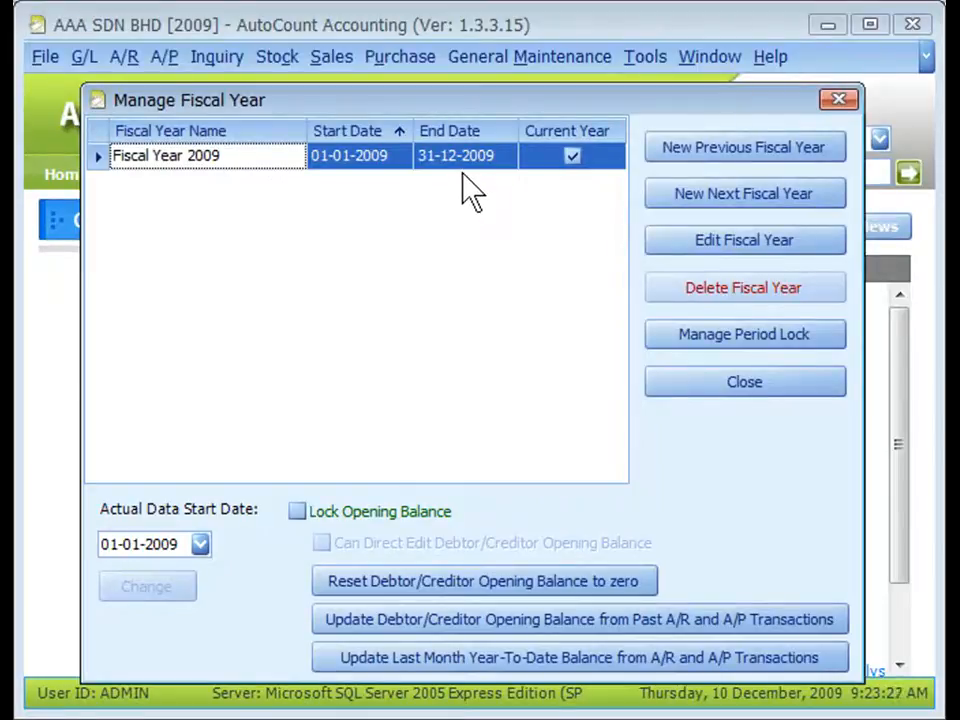
pyautogui.click(726, 257)
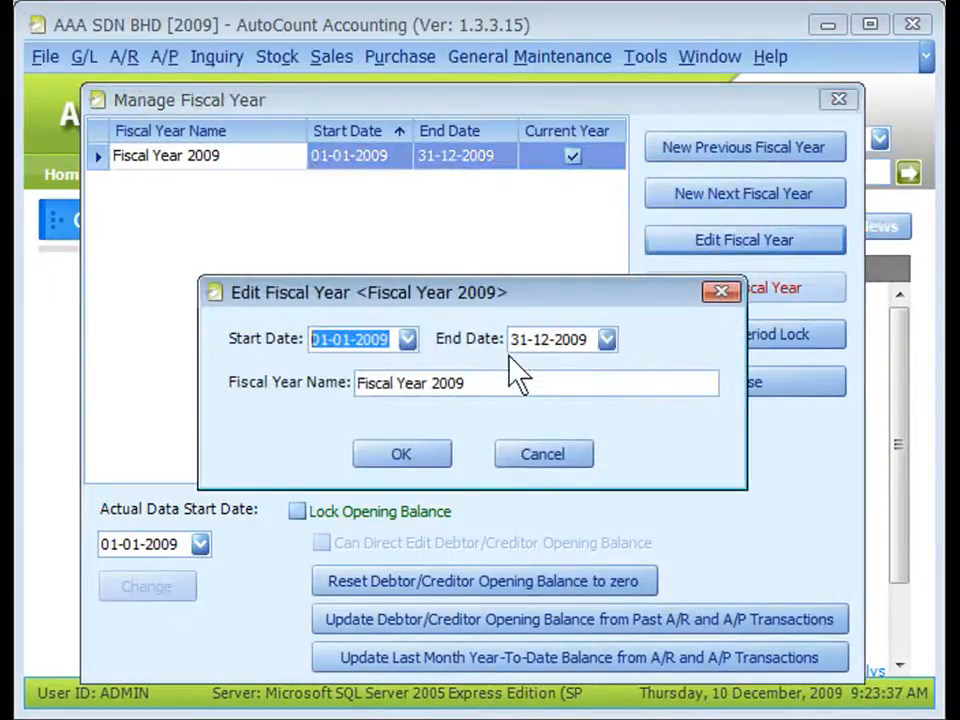
pyautogui.click(538, 458)
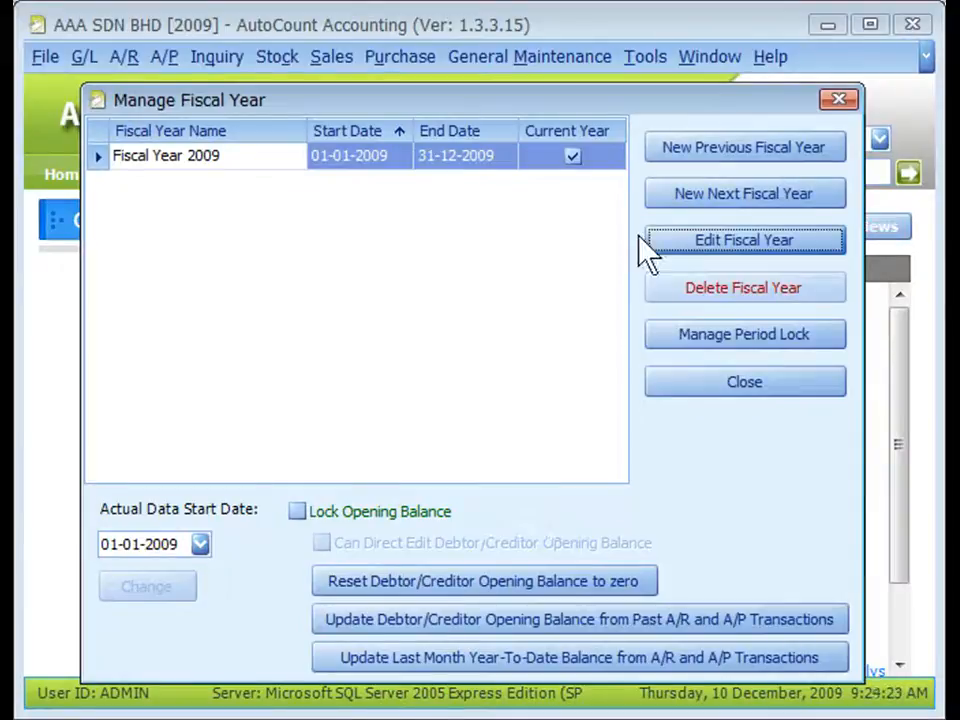
# Create the previous fiscal year as Fiscal Year 2008, running from 01-01-2008 to 31-12-2008
pyautogui.click(737, 150)
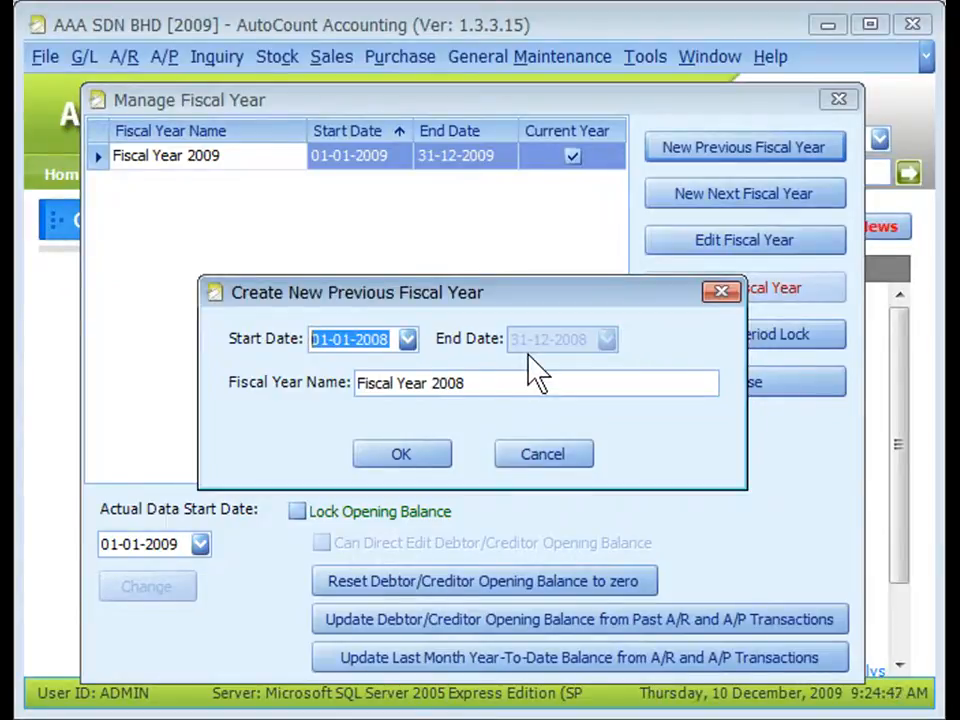
pyautogui.click(422, 456)
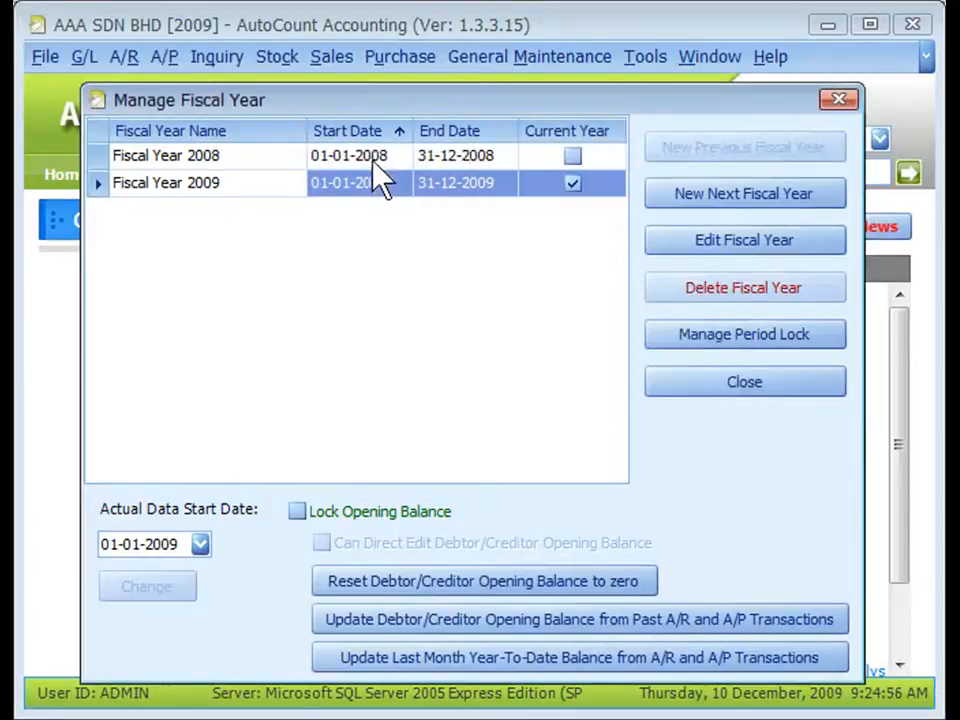
pyautogui.click(296, 164)
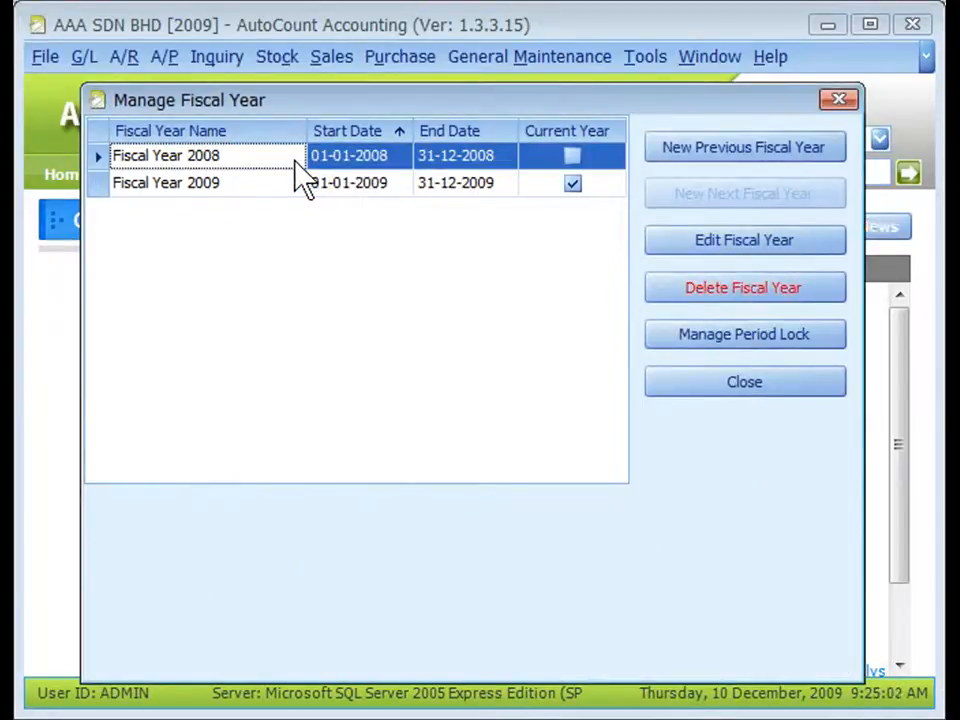
pyautogui.click(735, 158)
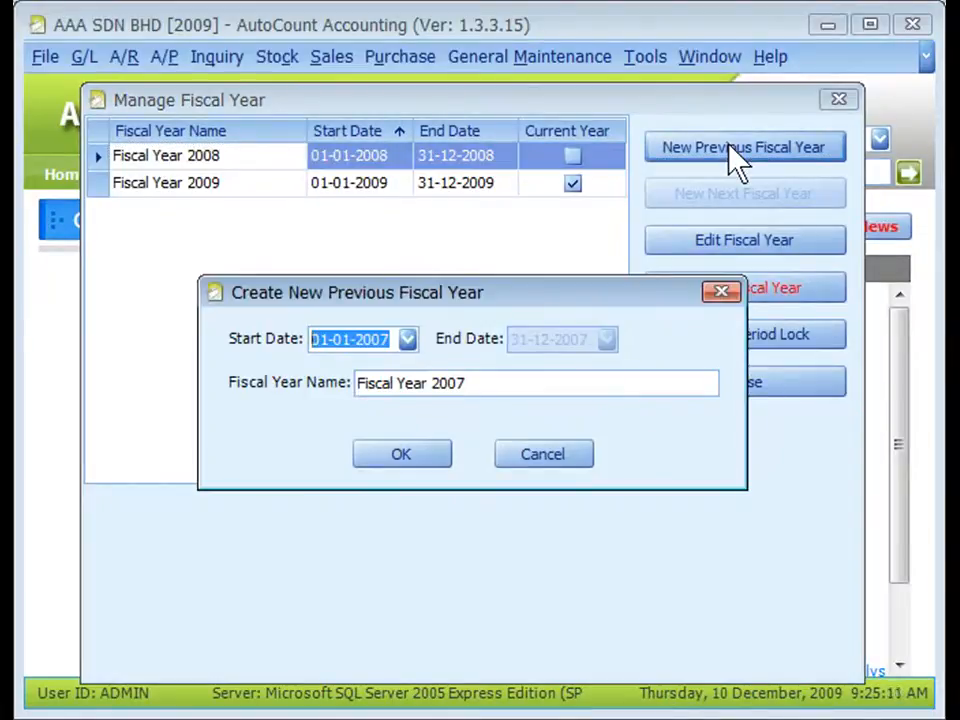
pyautogui.click(555, 456)
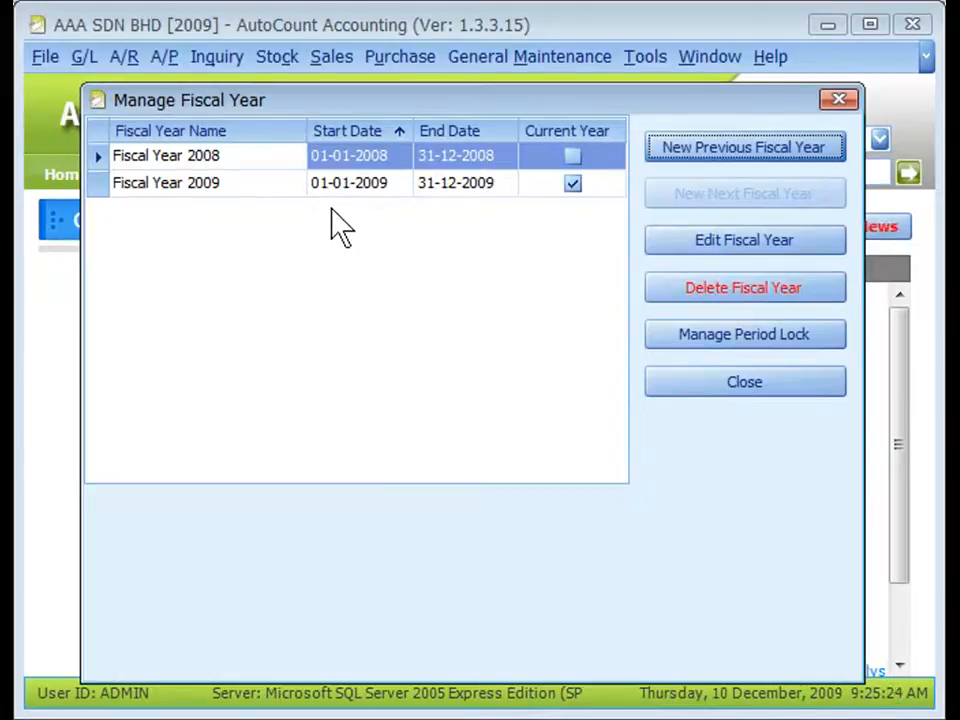
# Create the next fiscal year after 2009 as Fiscal Year 2010, running from 01-01-2010 to 31-12-2010
pyautogui.click(288, 189)
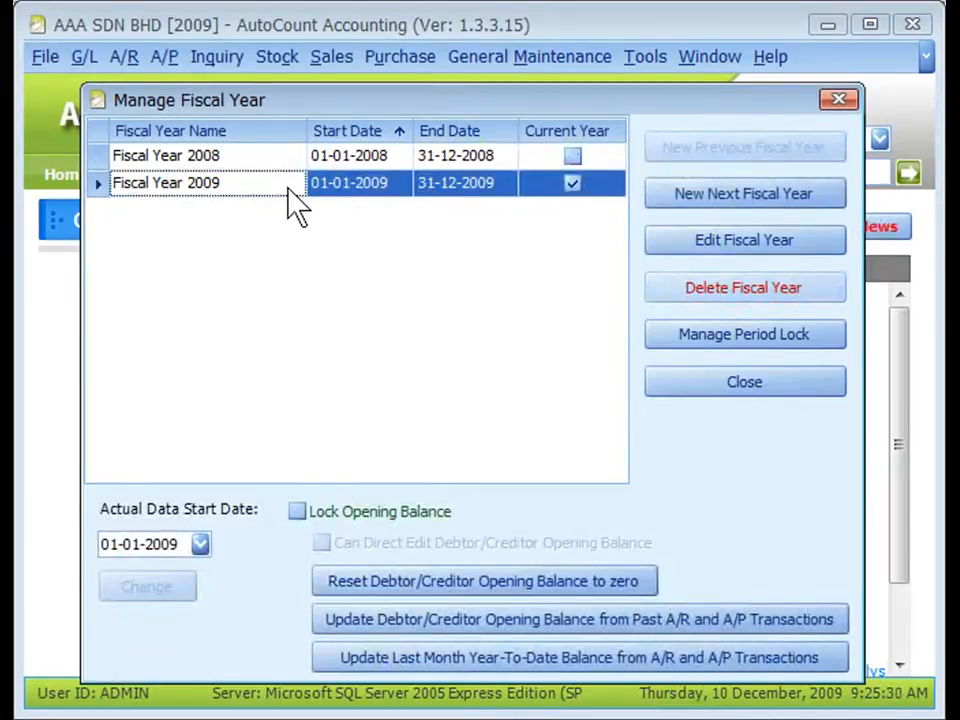
pyautogui.click(738, 200)
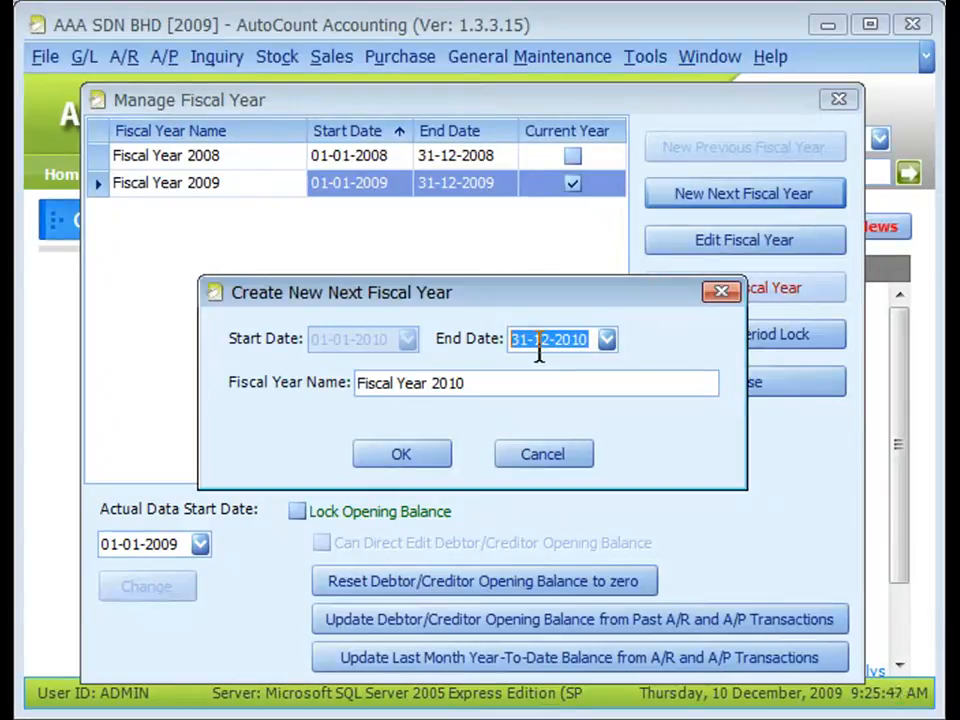
pyautogui.click(407, 465)
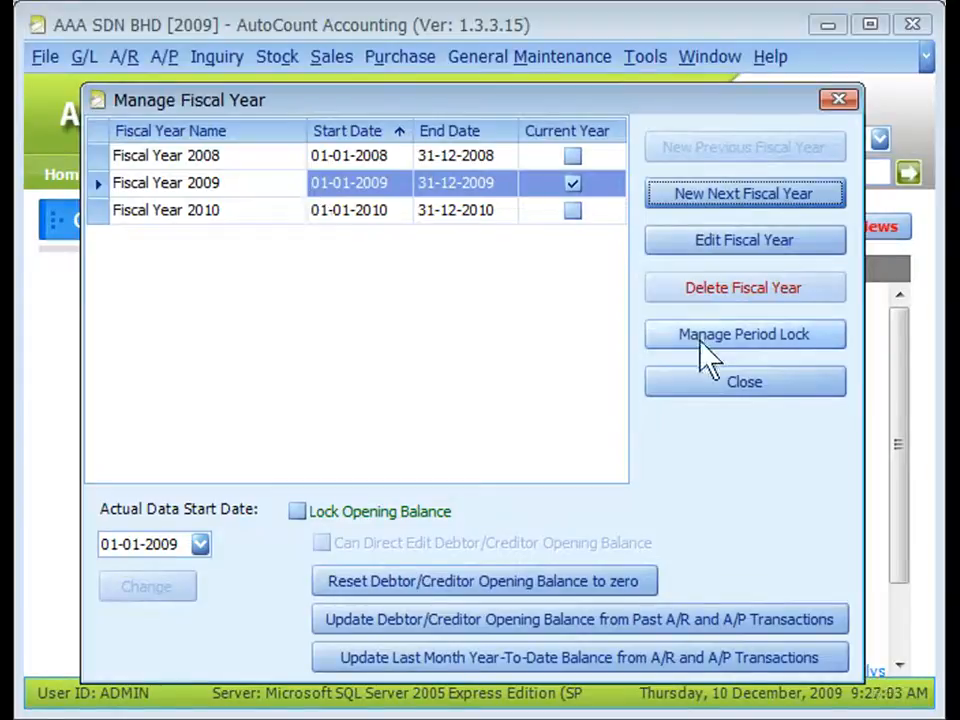
# Mark the January to May 2009 periods as locked in the period lock settings of Fiscal Year 2009
pyautogui.click(700, 337)
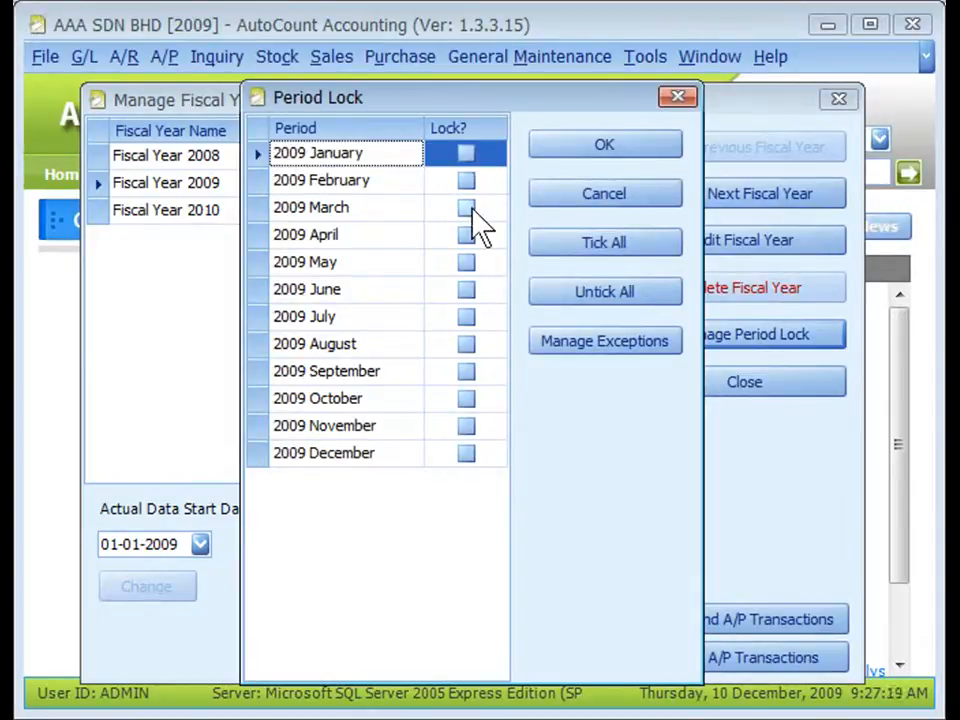
pyautogui.click(466, 208)
pyautogui.click(467, 263)
pyautogui.click(466, 264)
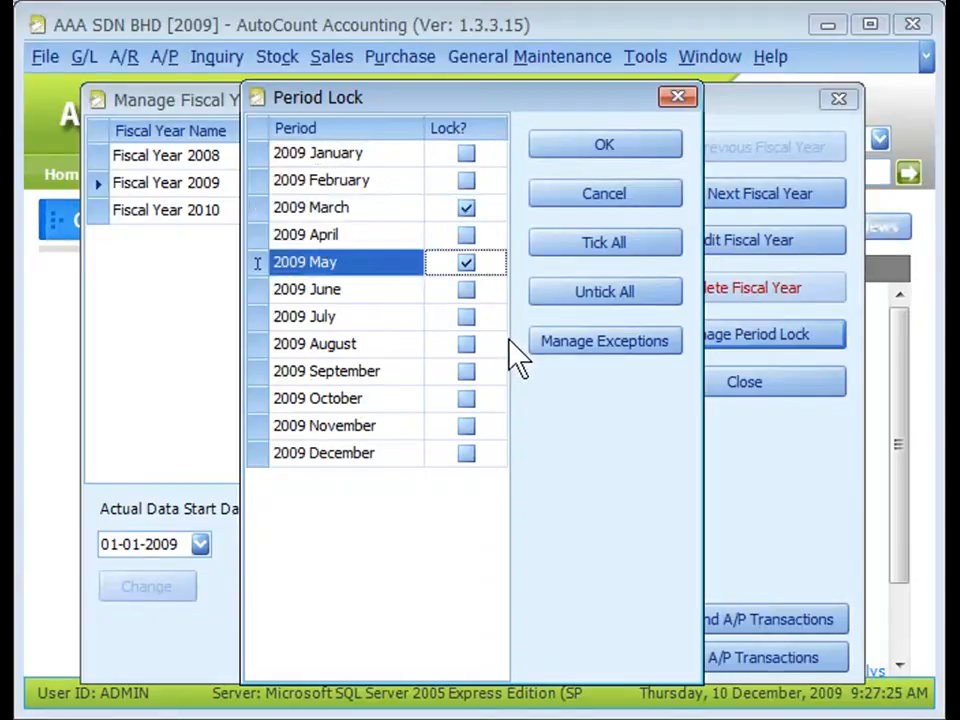
pyautogui.click(474, 238)
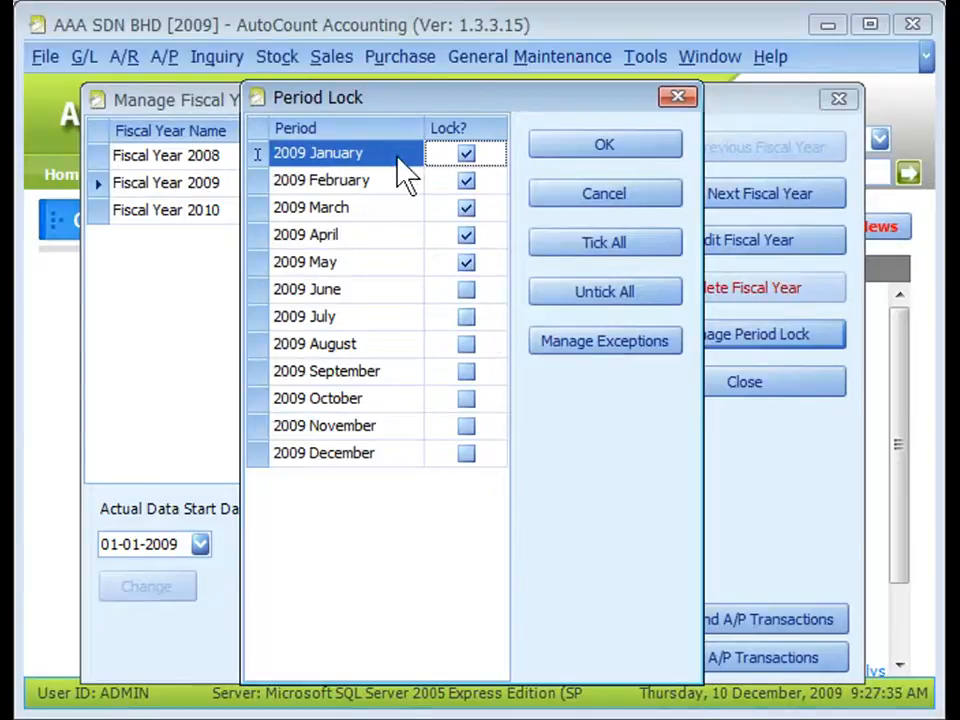
# Add the ADMINS and SALES groups as exceptions for A/R Invoice in the locked January 2009 period
pyautogui.click(601, 346)
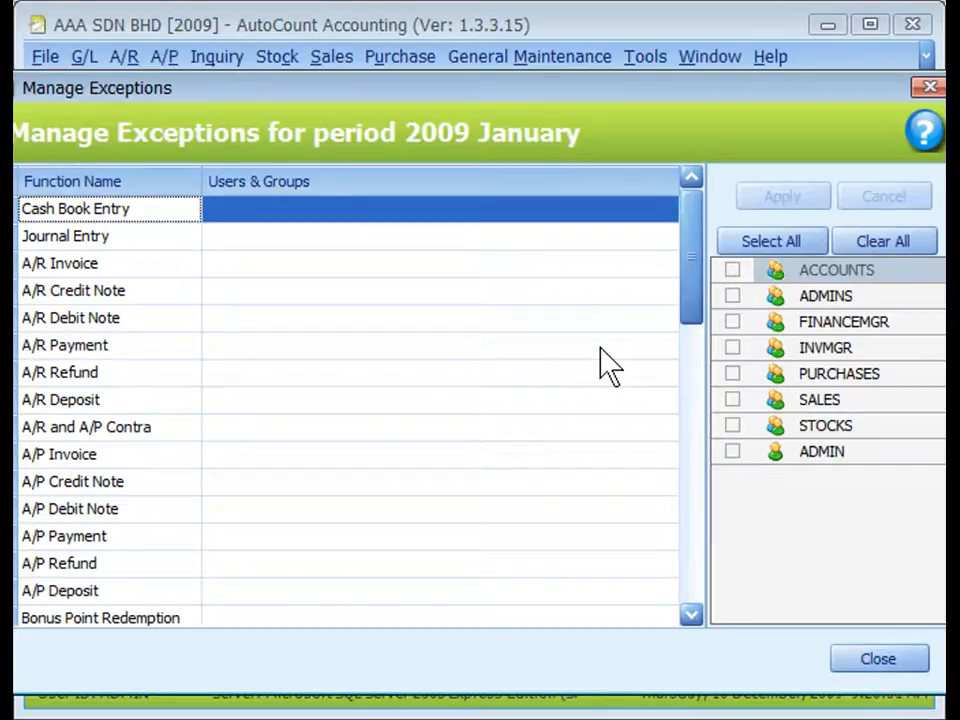
pyautogui.click(242, 266)
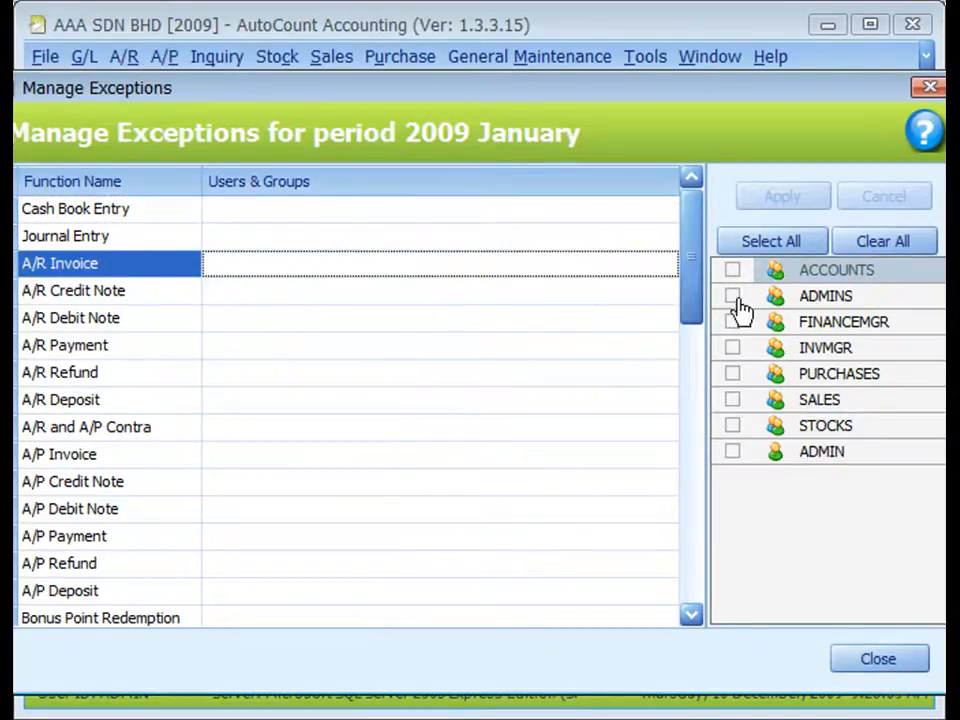
pyautogui.click(732, 298)
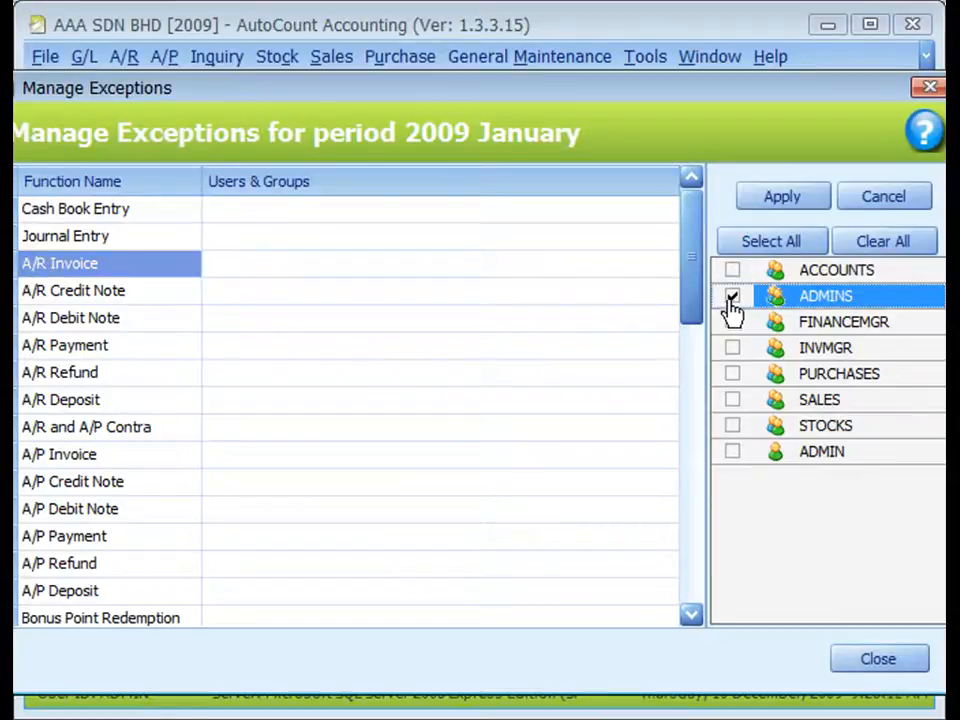
pyautogui.click(736, 401)
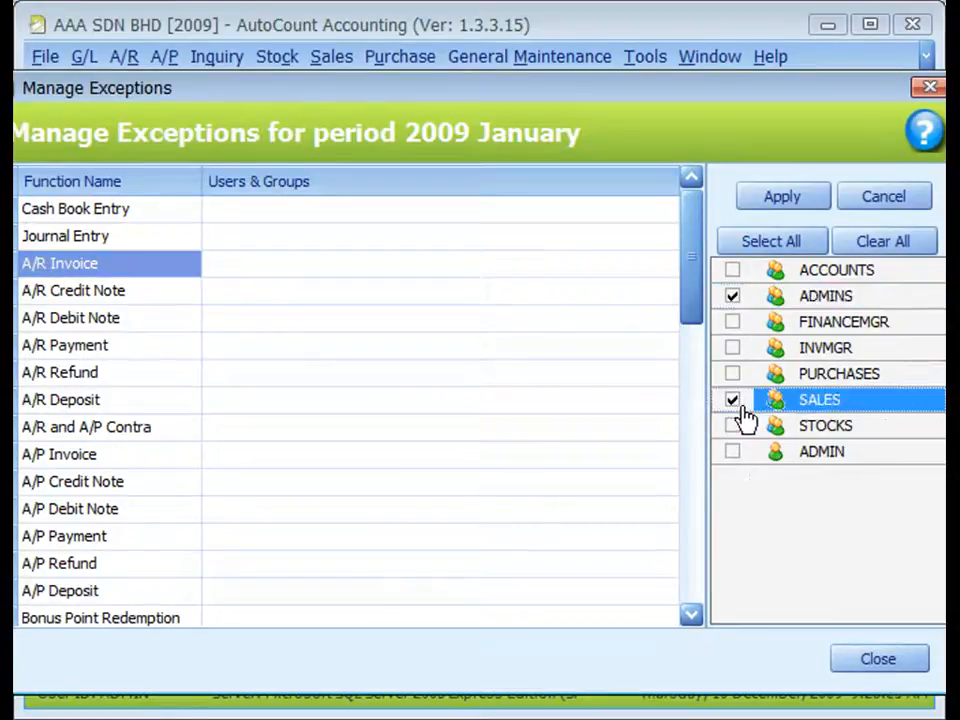
pyautogui.click(770, 200)
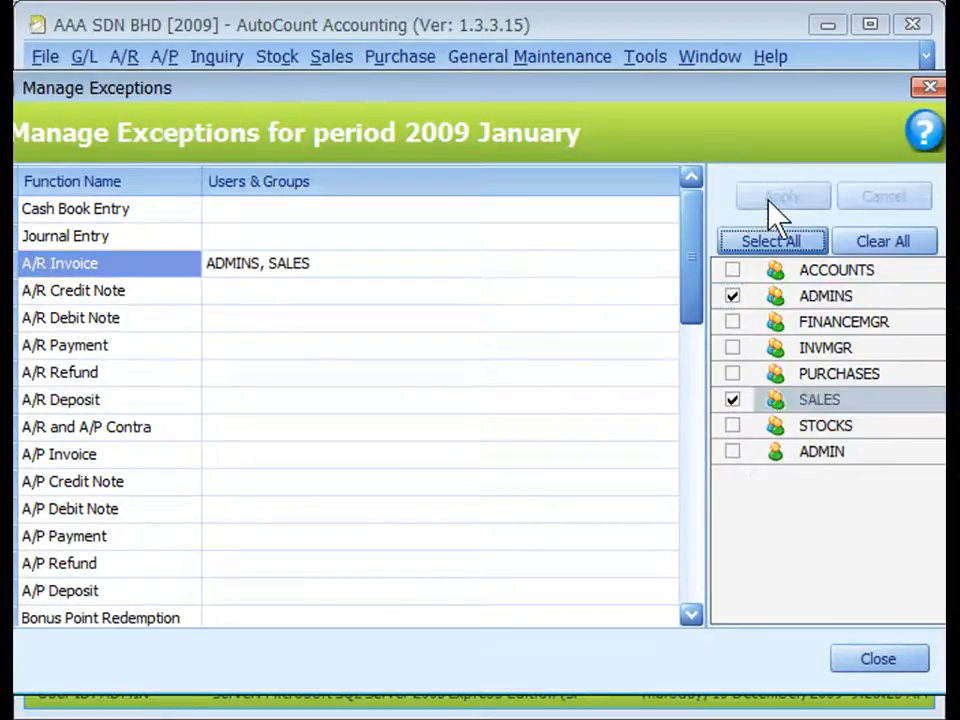
# Remove the ADMINS and SALES exceptions from A/R Invoice for January 2009 and save the period locks
pyautogui.click(128, 268)
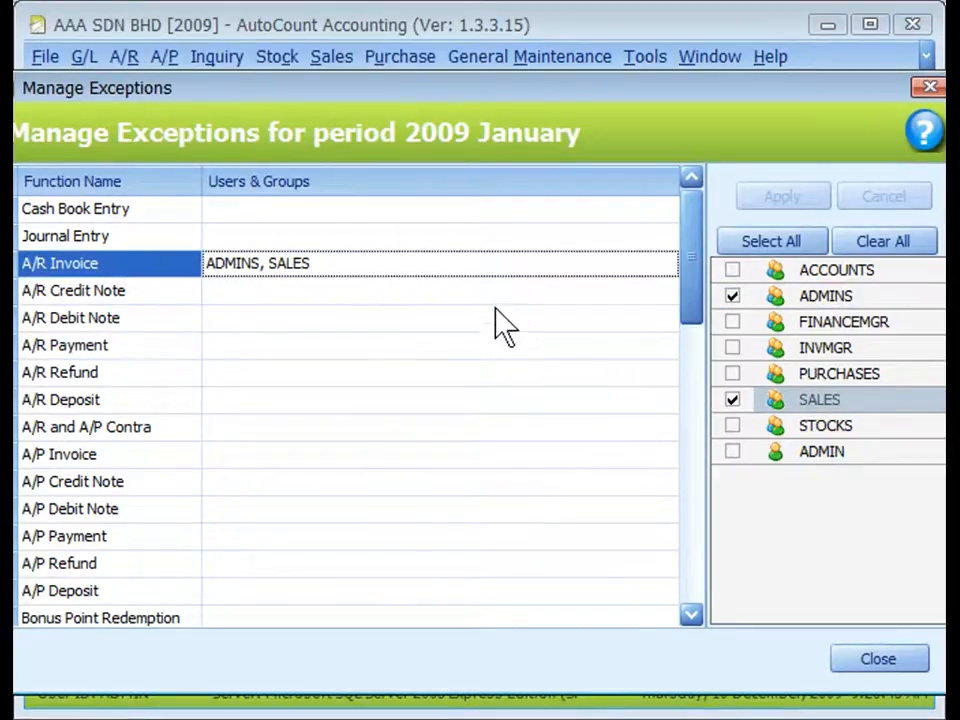
pyautogui.click(732, 399)
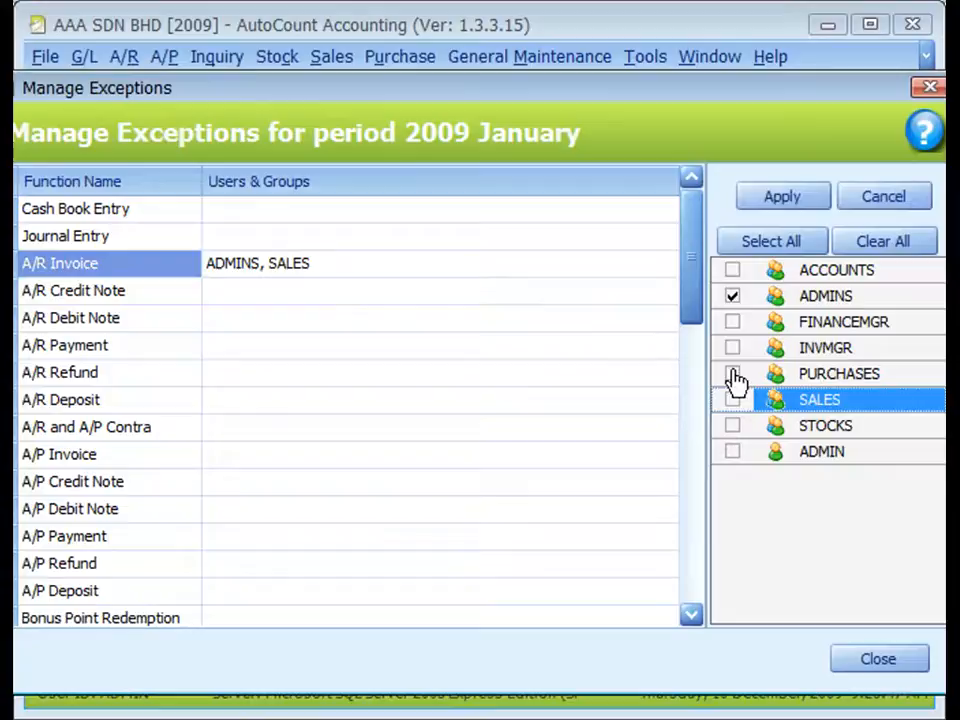
pyautogui.click(732, 298)
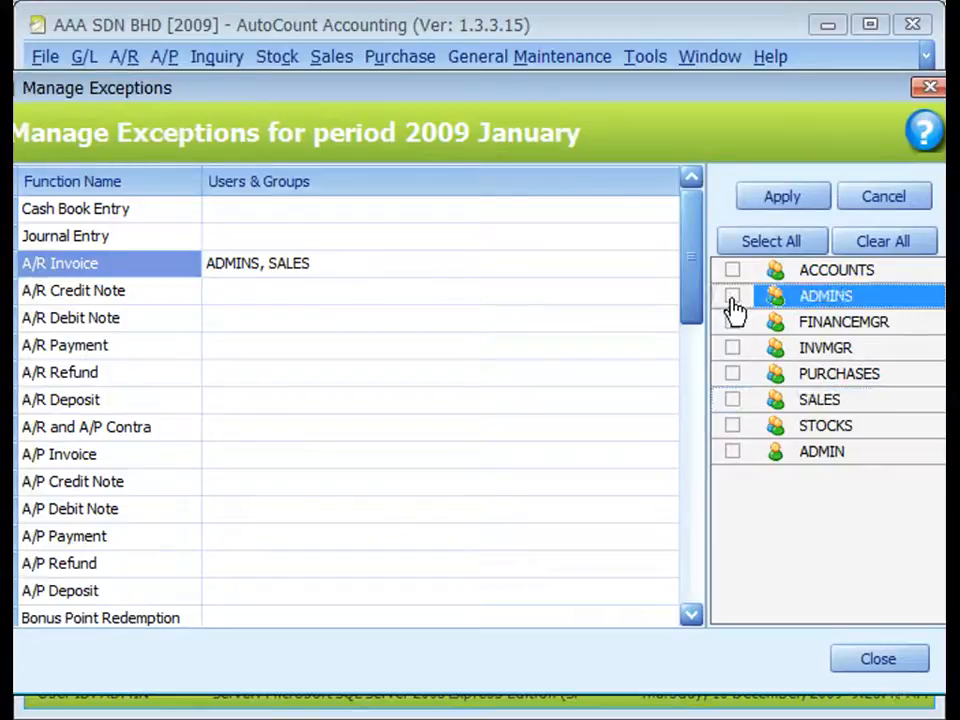
pyautogui.click(776, 203)
pyautogui.click(890, 665)
pyautogui.click(536, 152)
# Lock the opening balance and release the lock again
pyautogui.click(297, 513)
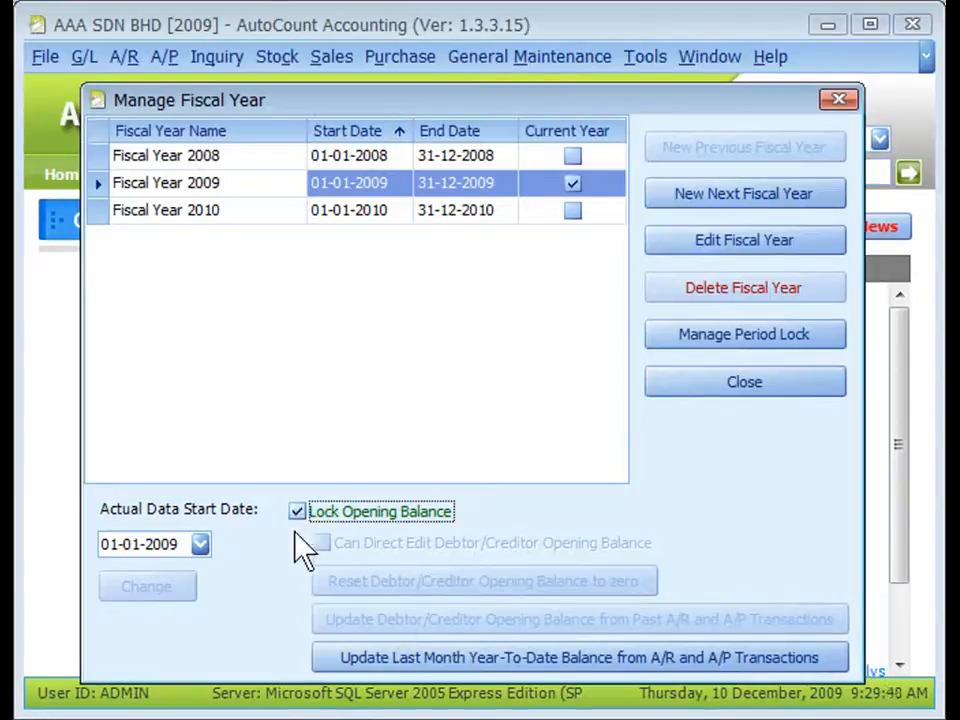
pyautogui.click(297, 511)
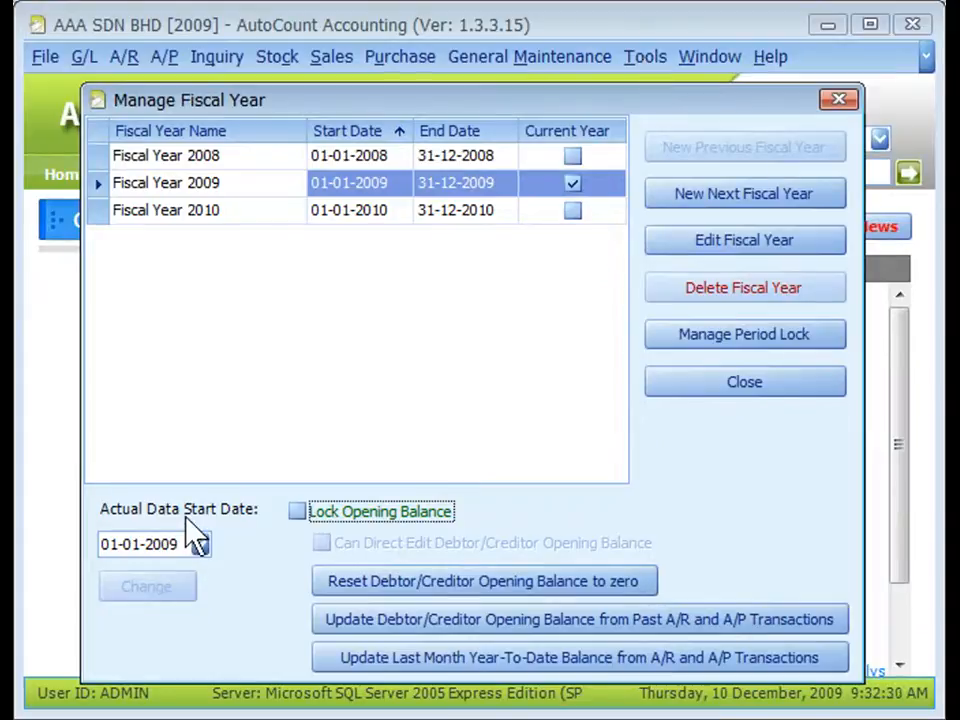
pyautogui.press('ctrl')
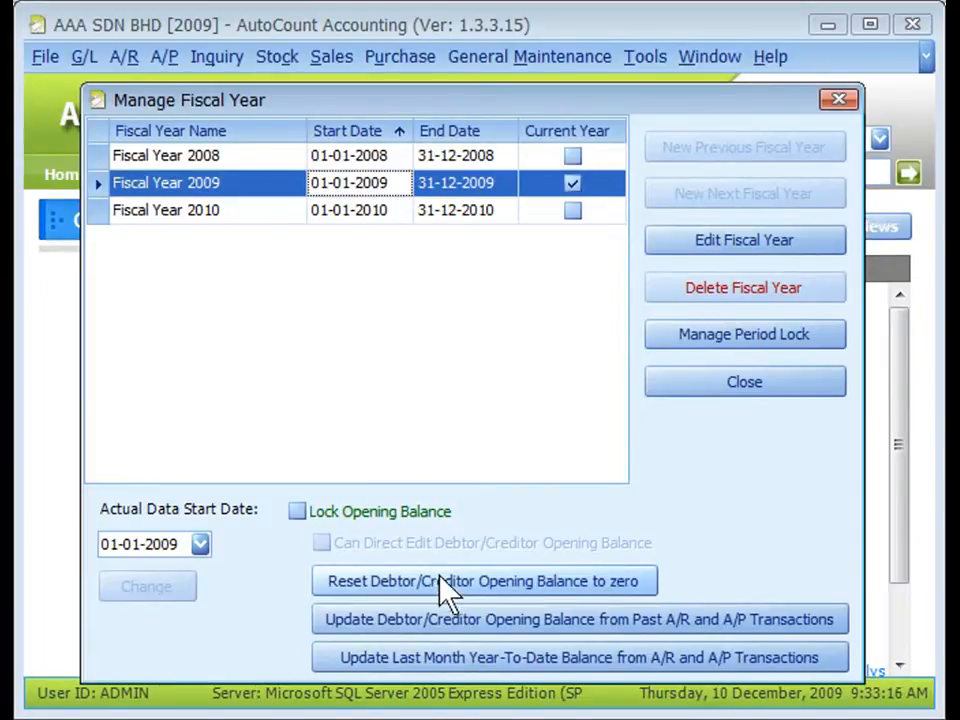
pyautogui.click(337, 213)
pyautogui.click(337, 188)
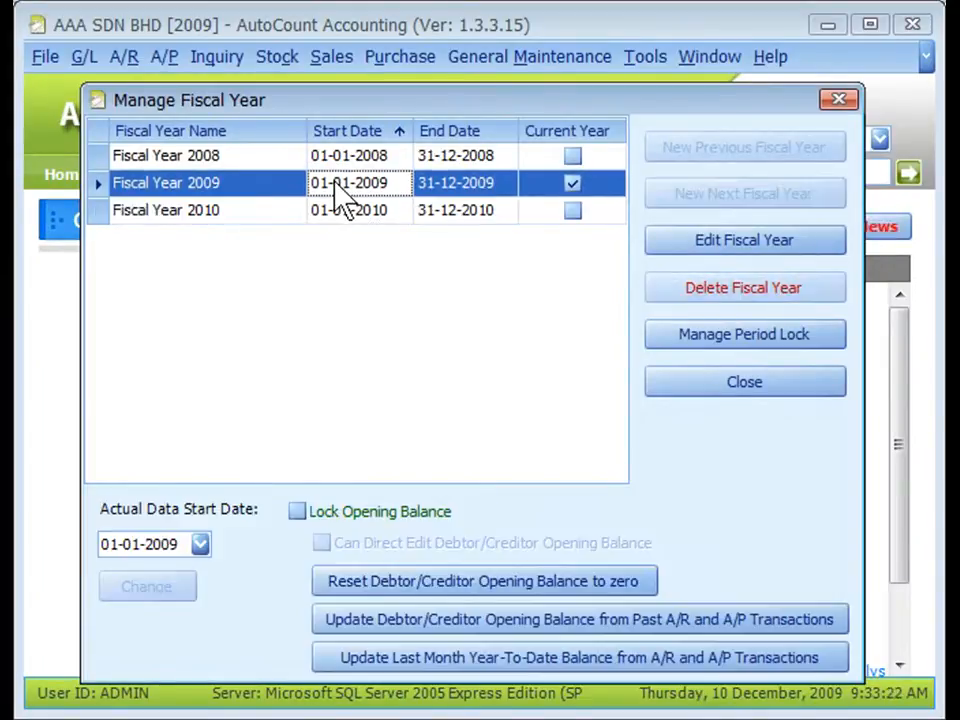